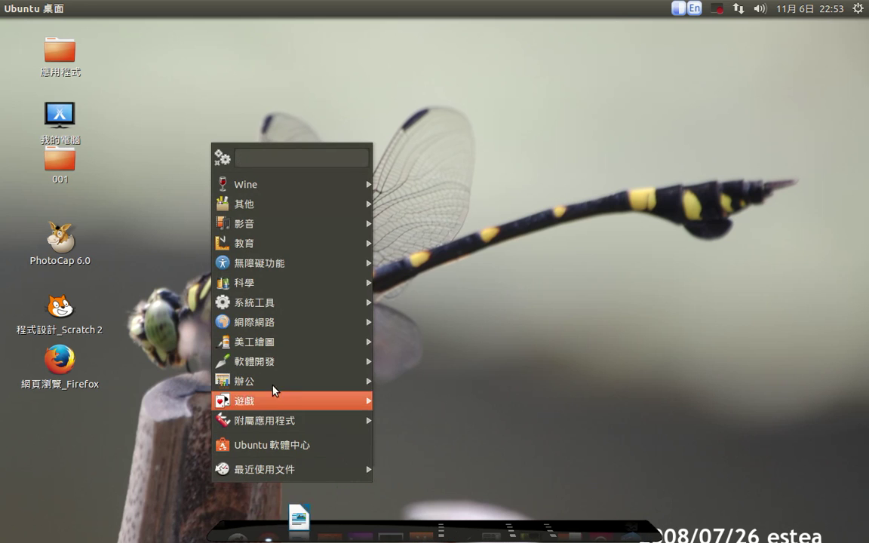
Step: Browse the application menu's categories, including 影音, 教育, 無障礙功能, 辦公 and 美工繪圖, and close the menu
mouse_move(286, 199)
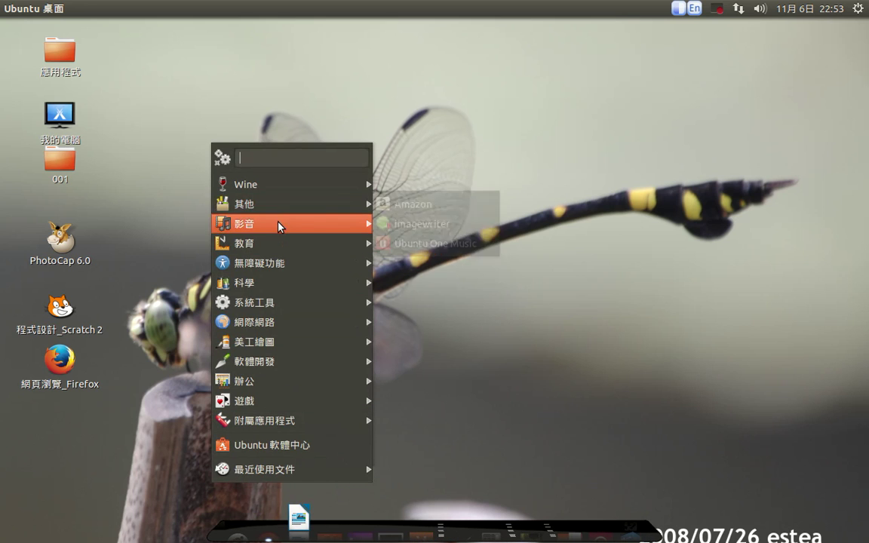
mouse_move(277, 248)
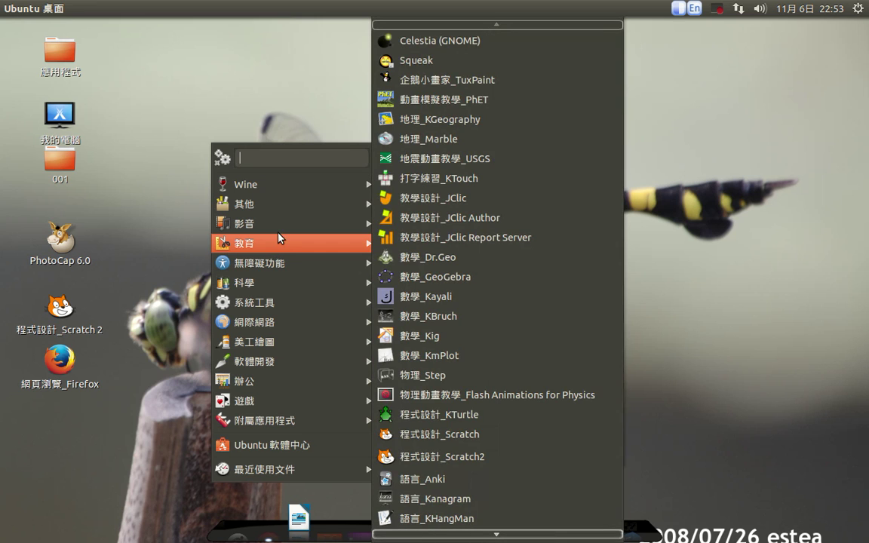
mouse_move(333, 226)
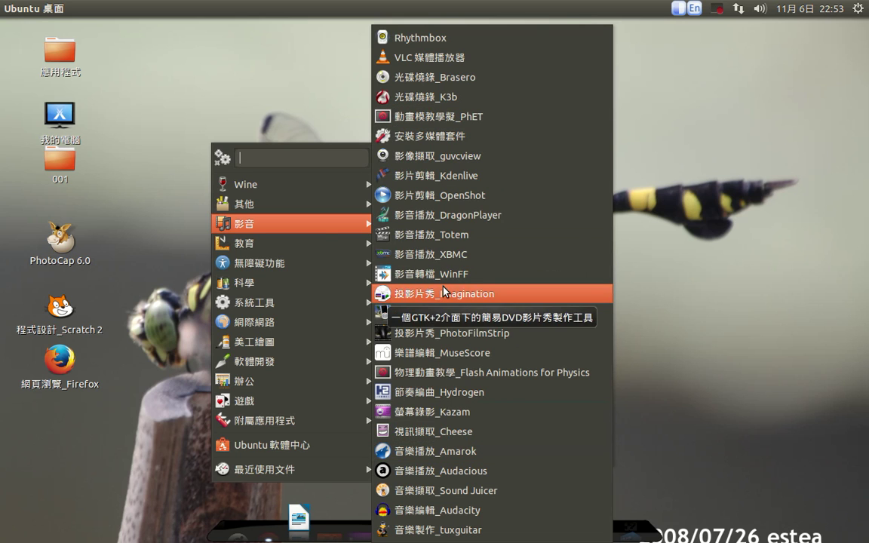
mouse_move(319, 245)
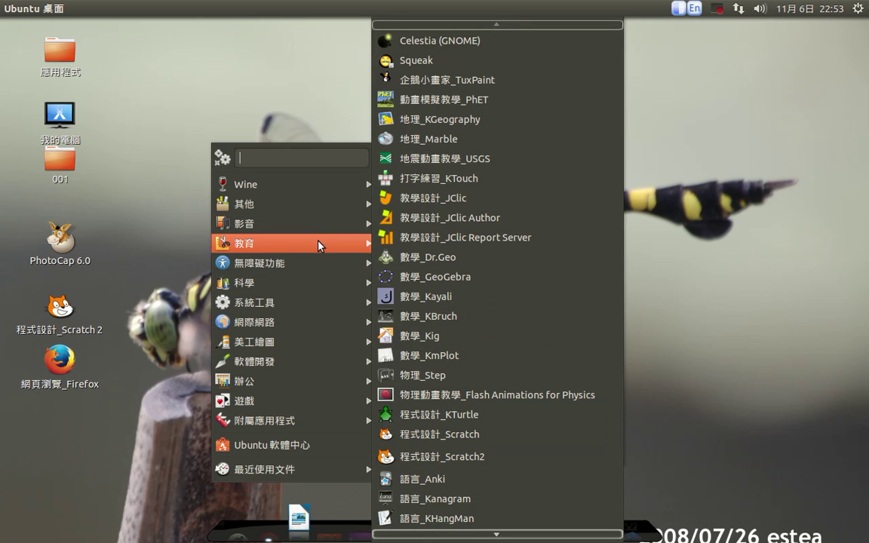
mouse_move(319, 267)
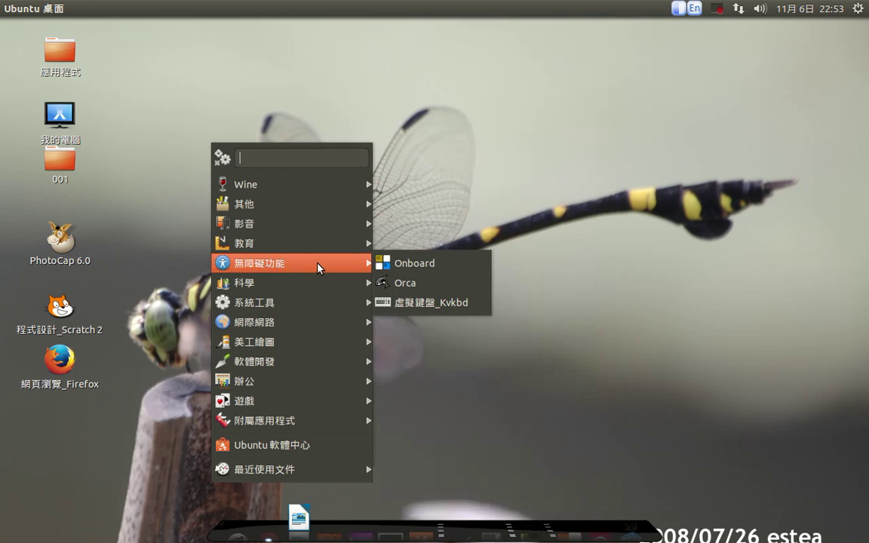
mouse_move(314, 381)
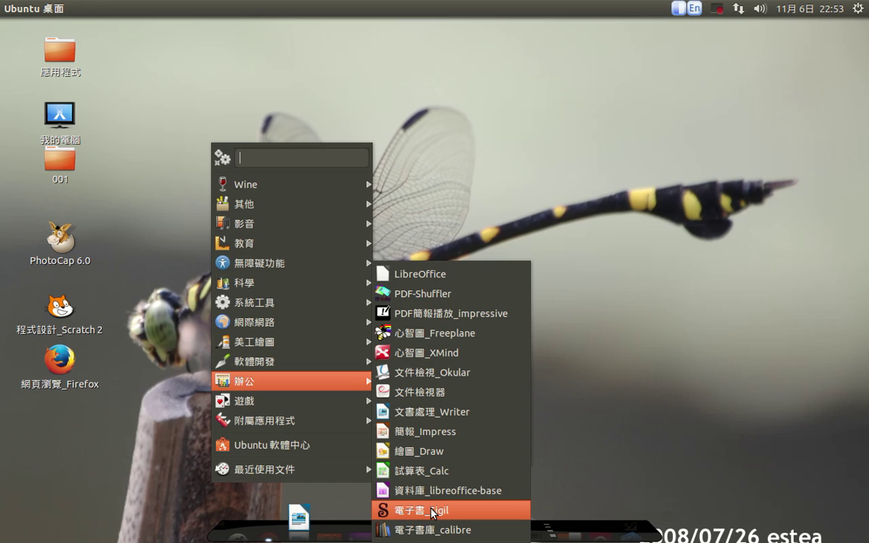
mouse_move(317, 348)
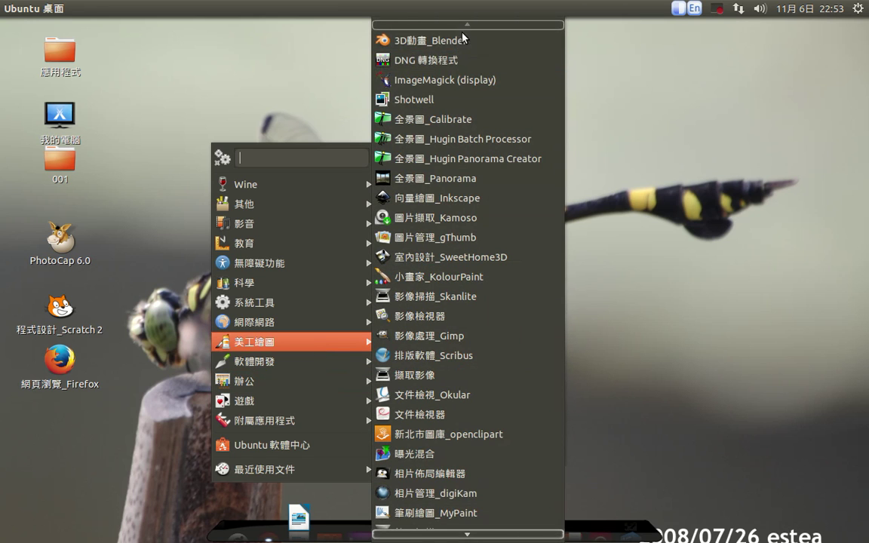
scroll(462, 28, down, 5)
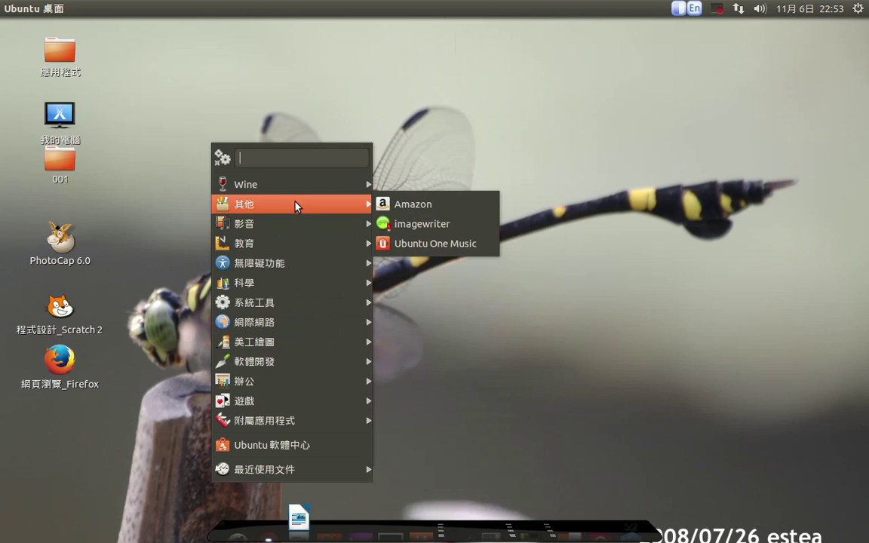
key(Escape)
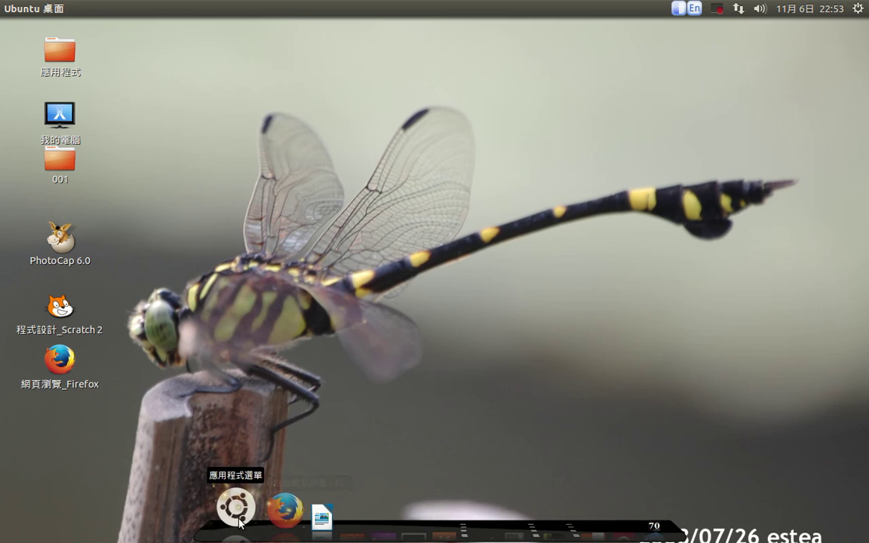
Step: Search the application menu for "gi" and close it
click(235, 499)
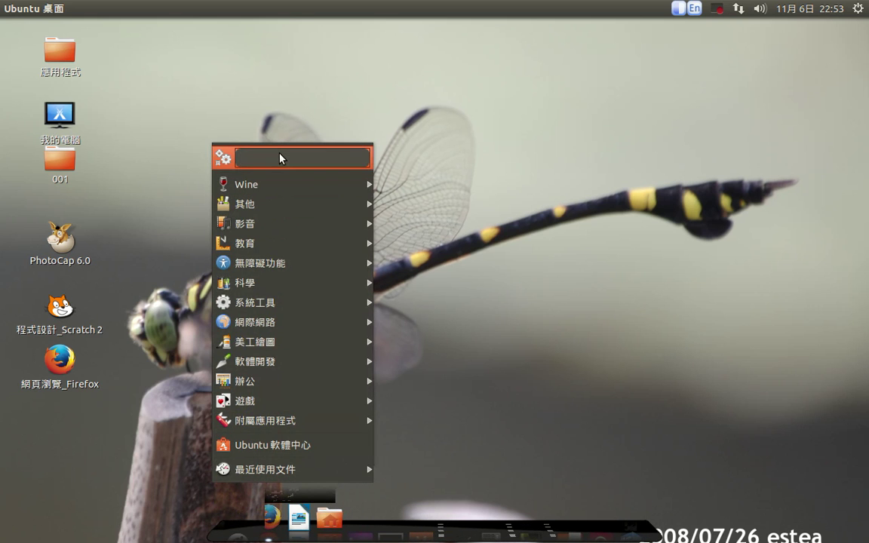
text(gi)
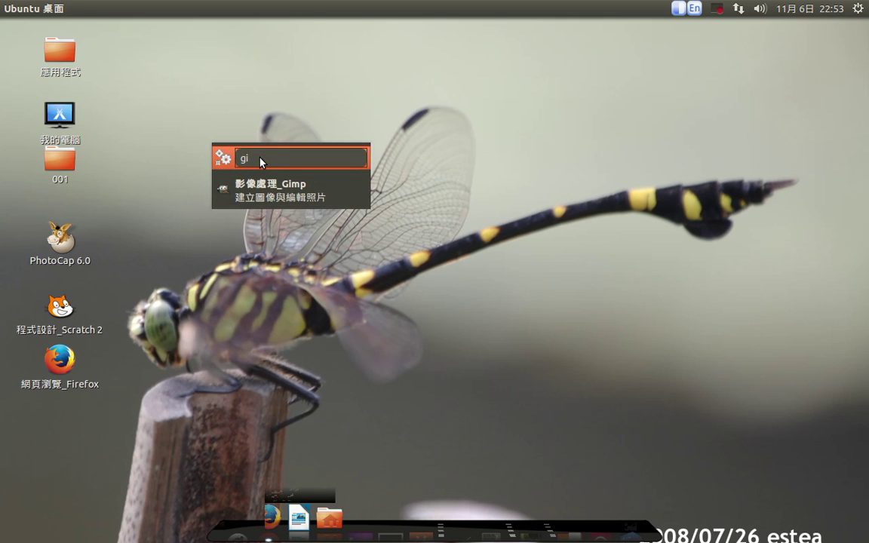
key(Return)
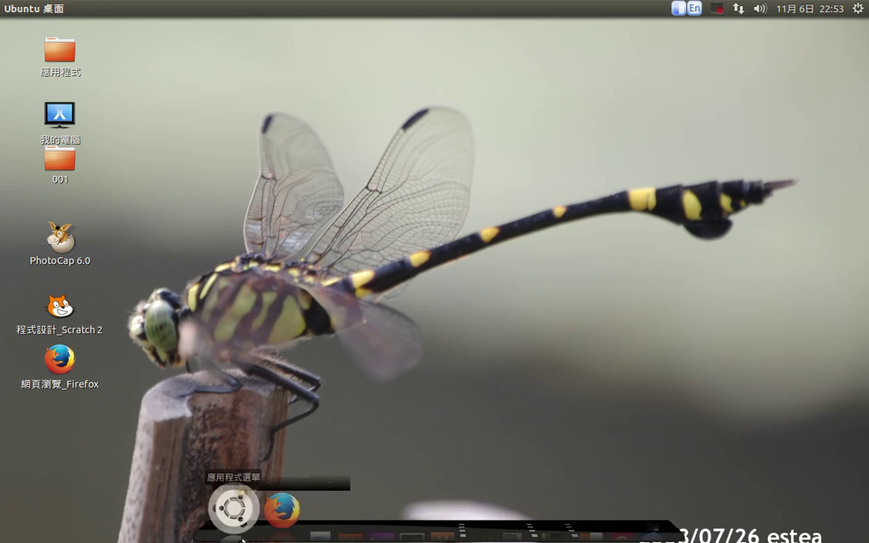
Step: View the 系統工具 category in the application menu and close the menu
click(232, 508)
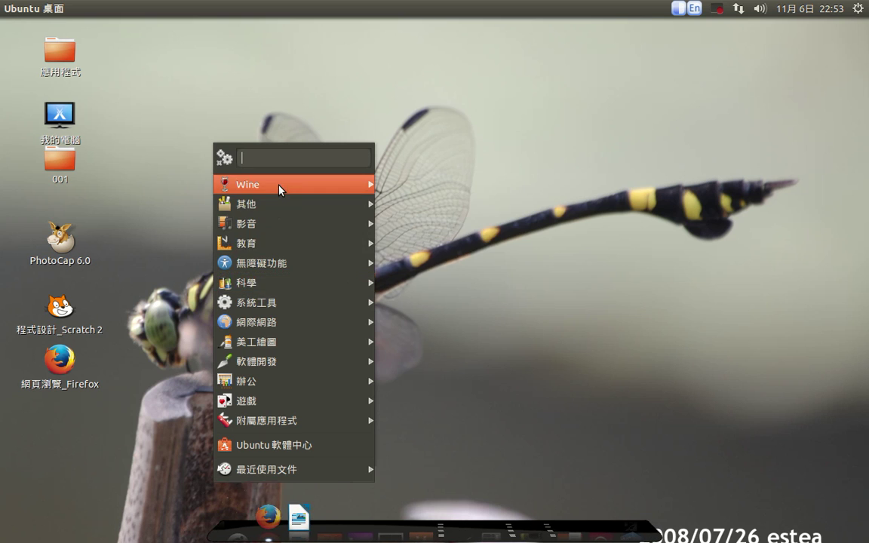
mouse_move(270, 300)
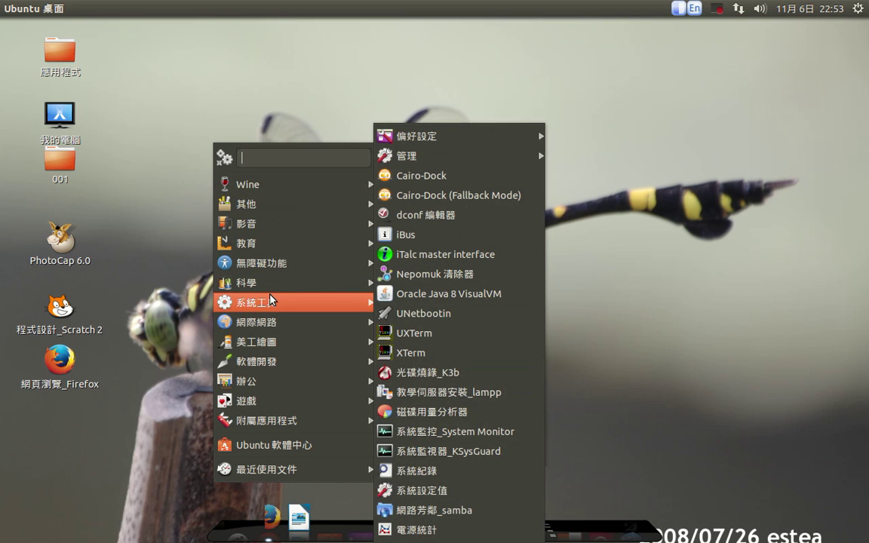
click(129, 159)
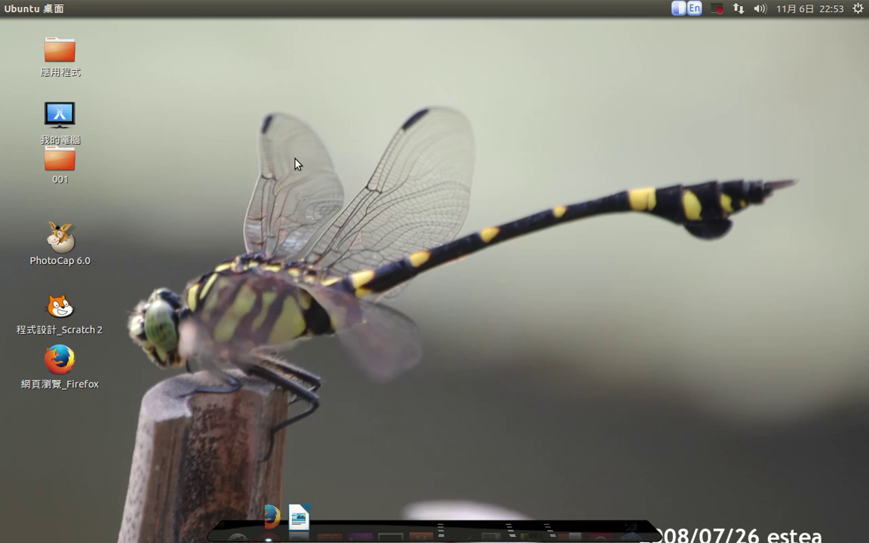
Step: Search the Dash for "gimp" and clear the search text
mouse_move(2, 166)
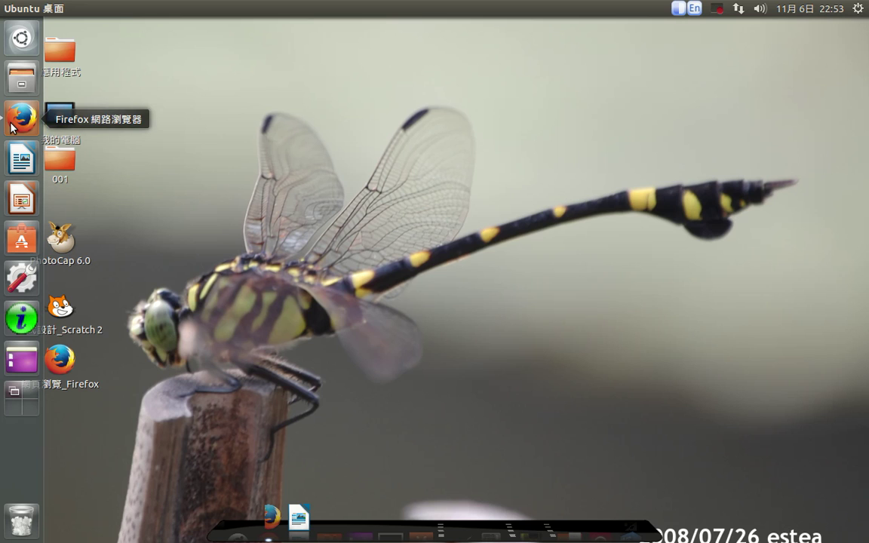
click(20, 40)
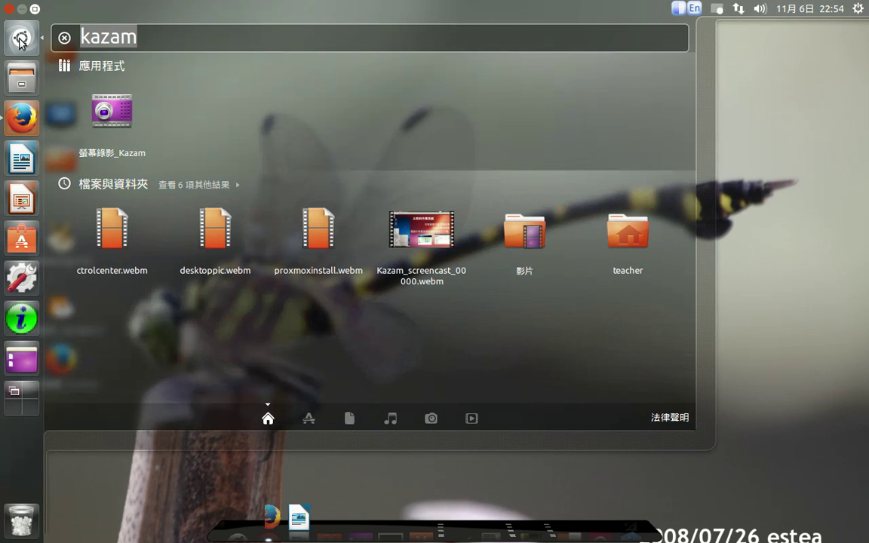
text(gimp)
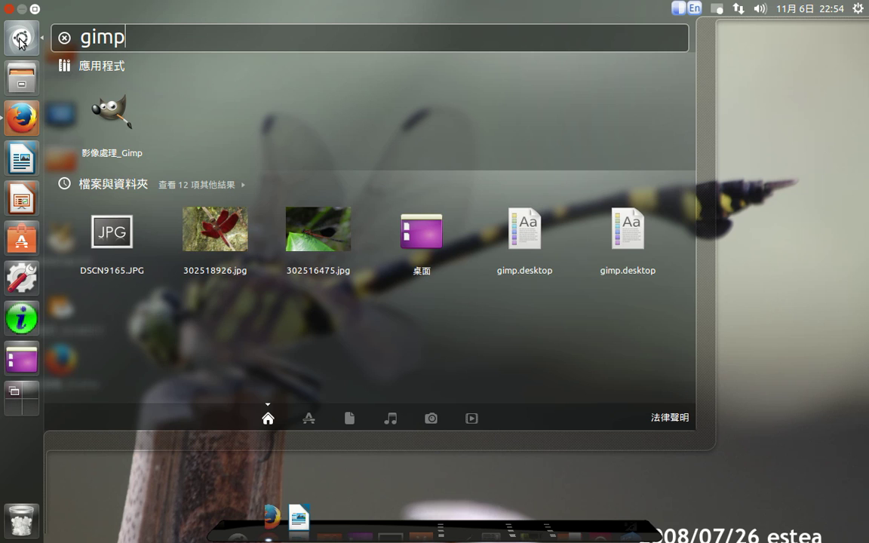
key(BackSpace)
key(BackSpace)
key(BackSpace)
key(BackSpace)
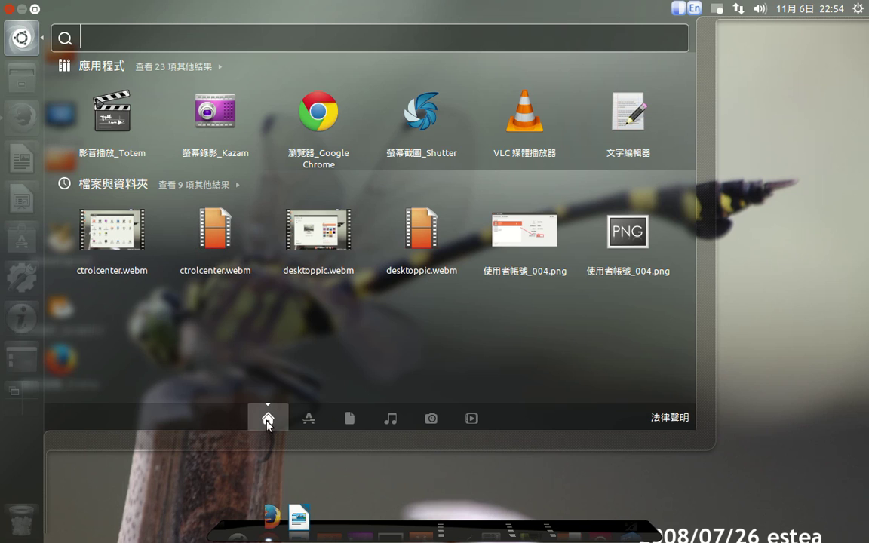
Step: Show only applications in the Dash and filter the results by the 美工繪圖 category
click(308, 419)
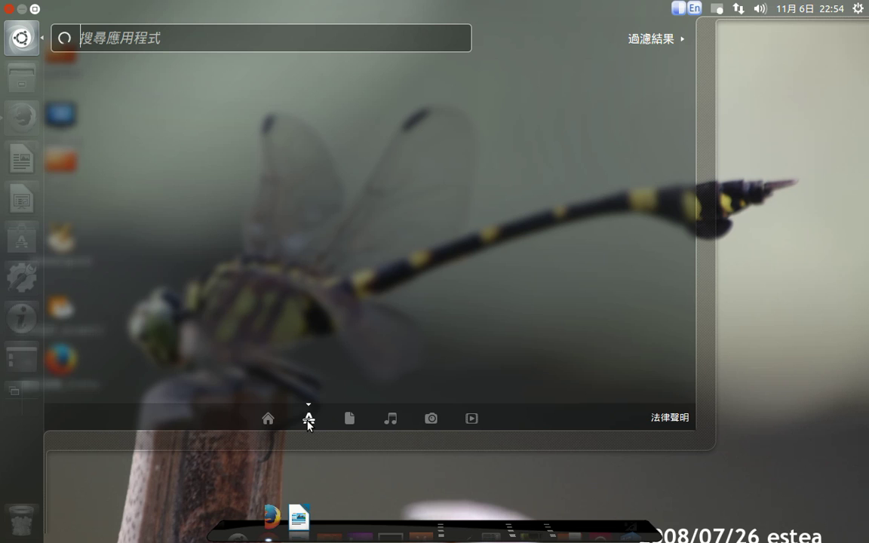
click(667, 39)
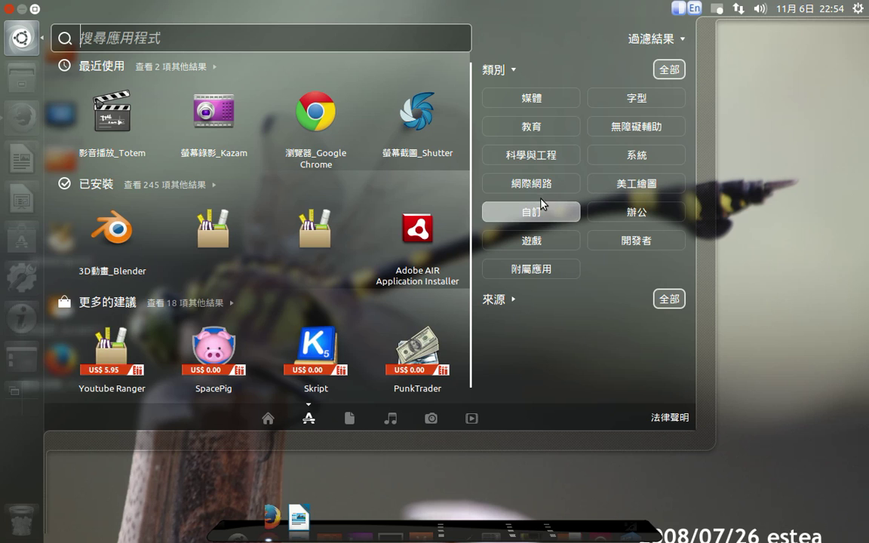
click(629, 185)
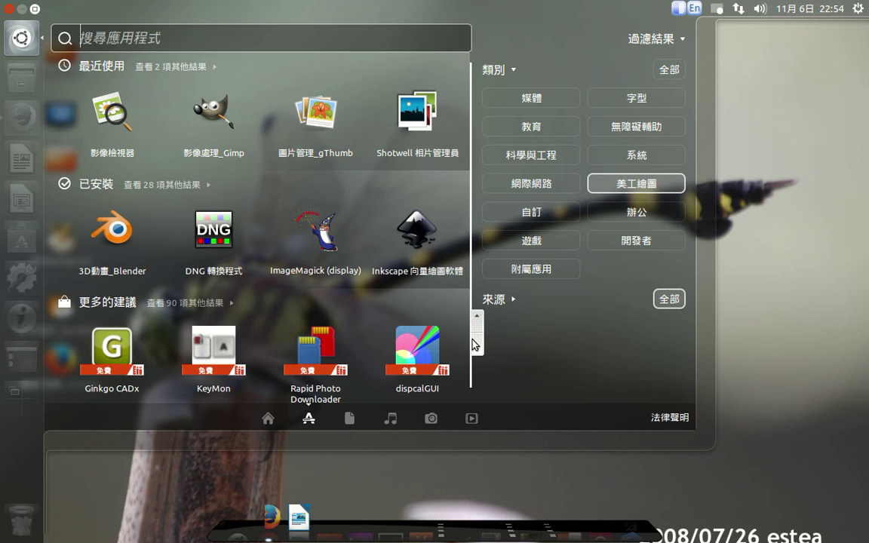
scroll(471, 343, down, 1)
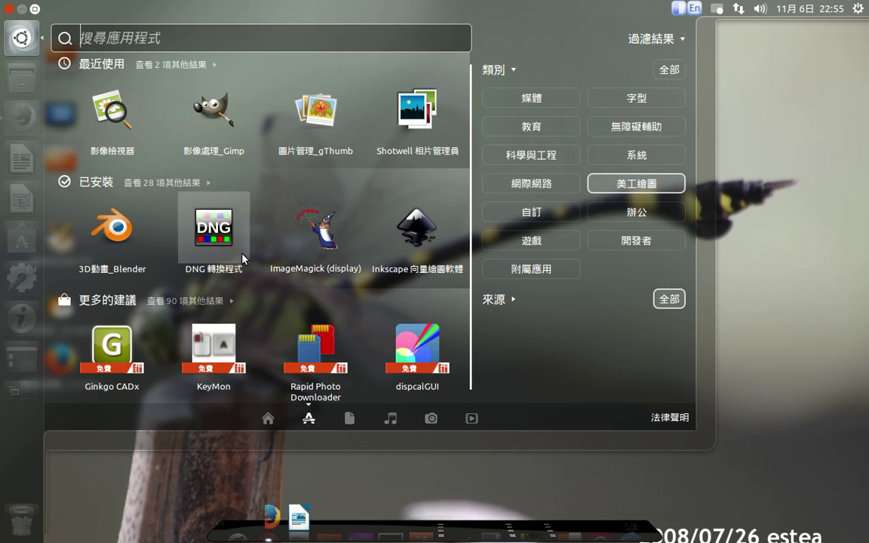
Step: Search the 美工繪圖 applications for "小" using Chinese input and clear the search text
click(109, 44)
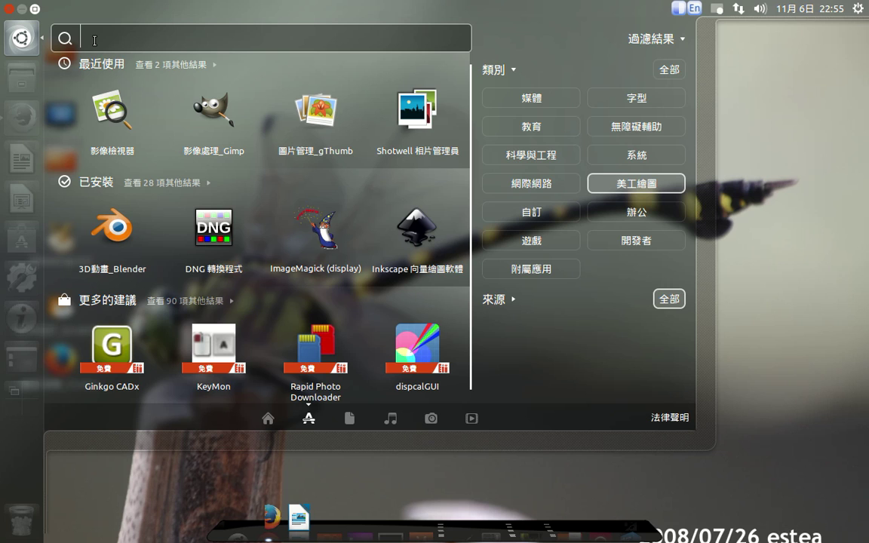
key(Down)
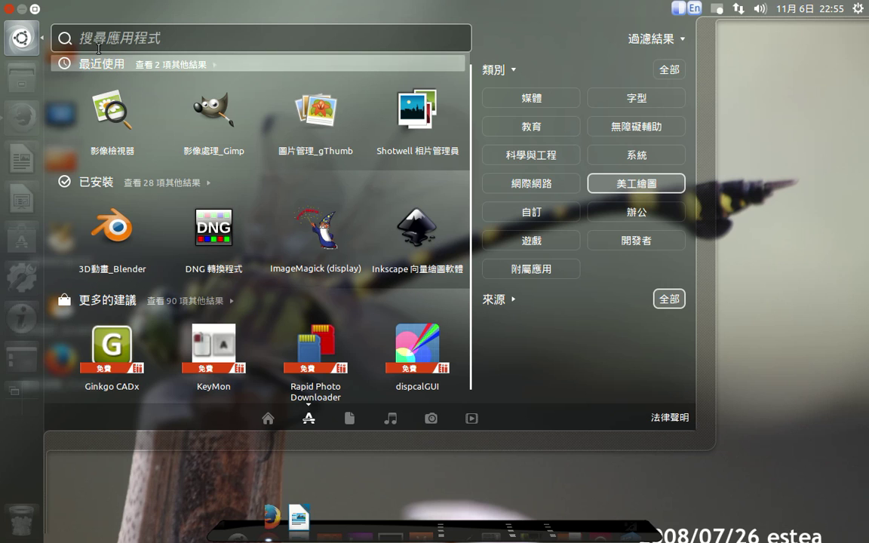
key(Up)
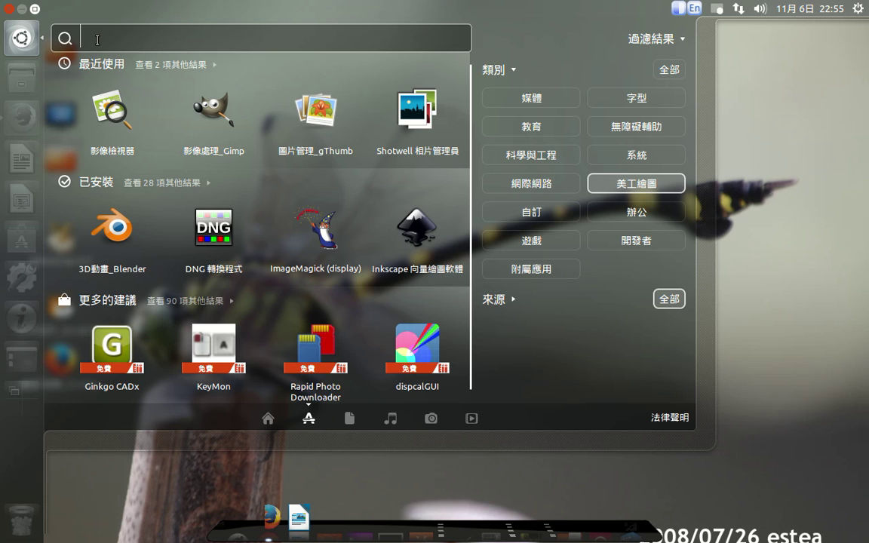
key(ctrl+space)
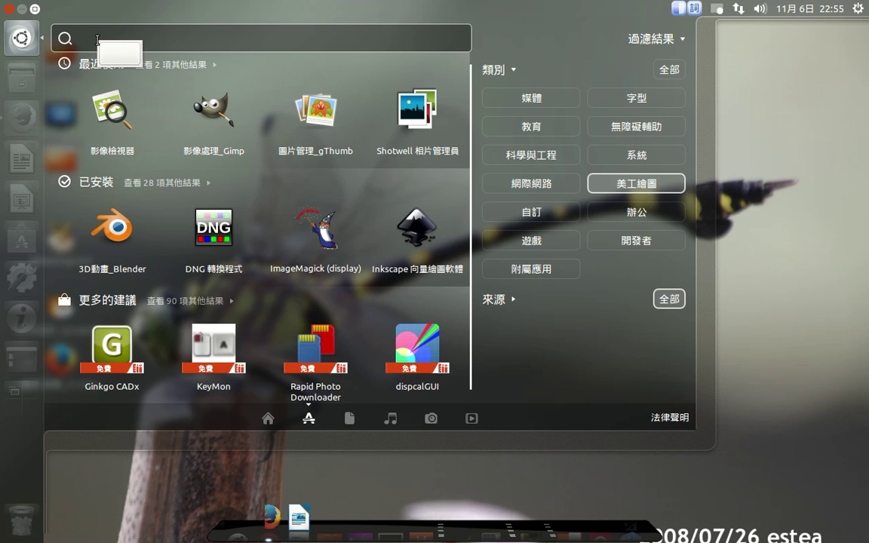
text(tl)
key(BackSpace)
text(3)
key(Return)
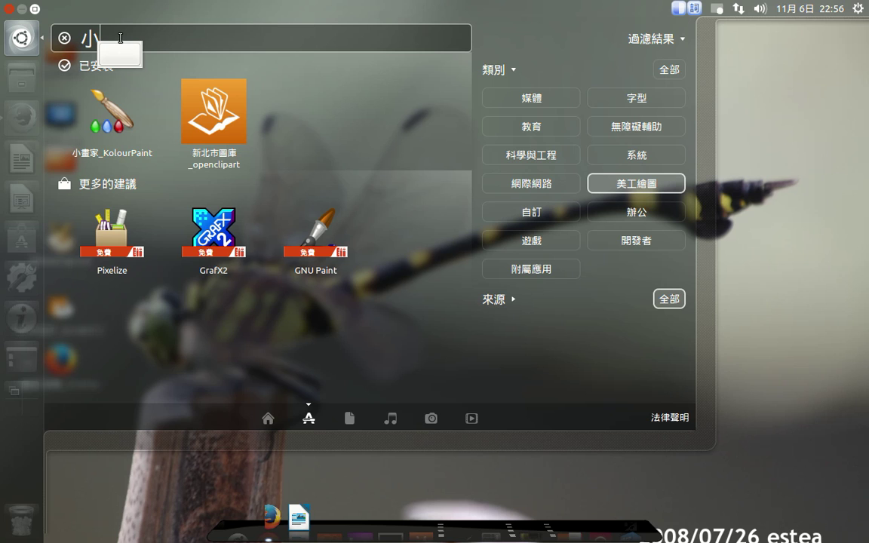
key(BackSpace)
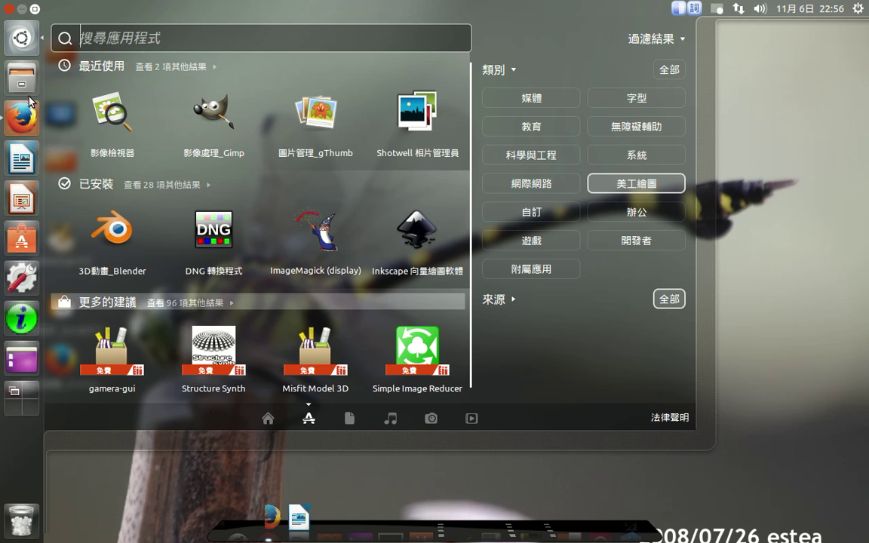
Step: Switch the input method back to English and empty the application search field
click(110, 38)
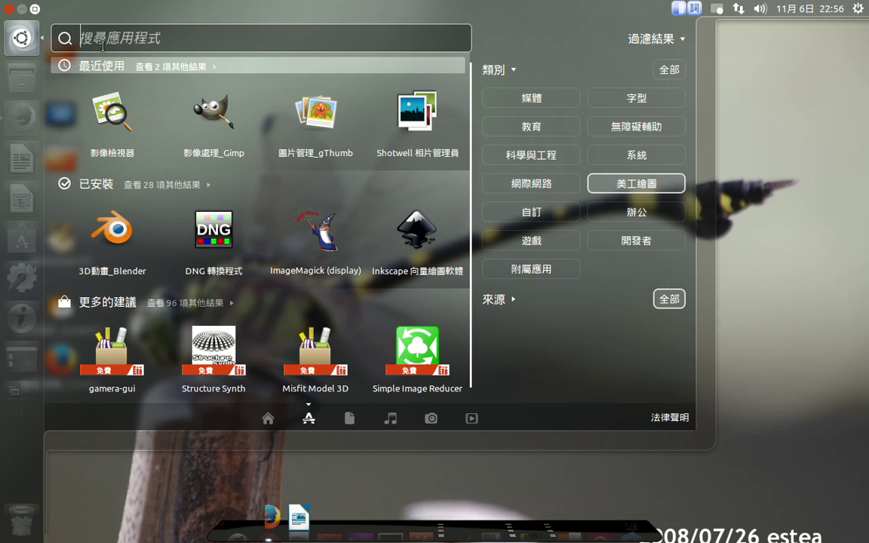
text(g)
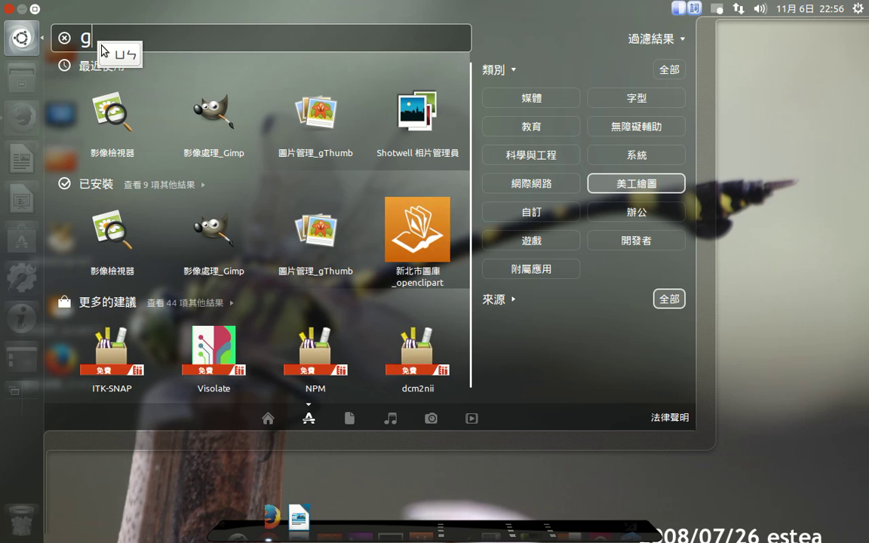
key(shift)
text(gimp)
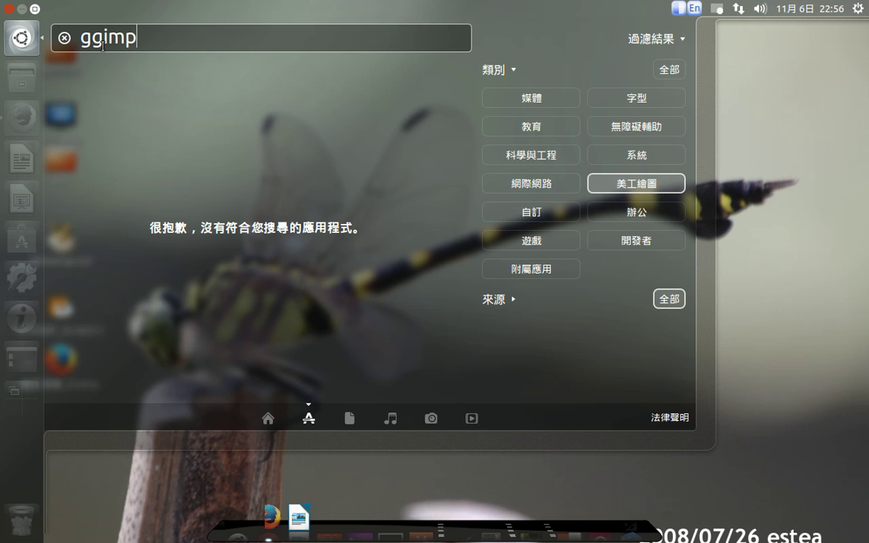
key(BackSpace)
key(BackSpace)
key(BackSpace)
key(BackSpace)
key(BackSpace)
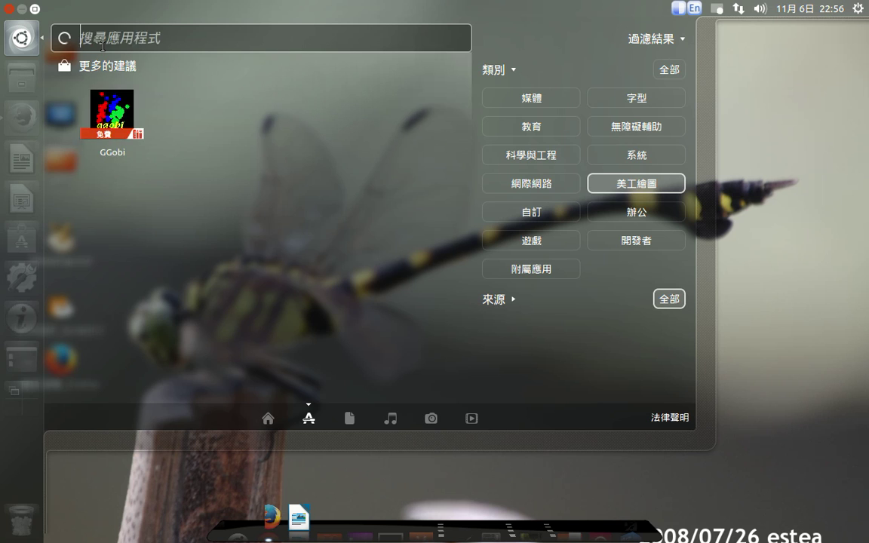
Step: Search the 美工繪圖 applications for "gimp" and open the details of the suggested UFRaw
text(gimp)
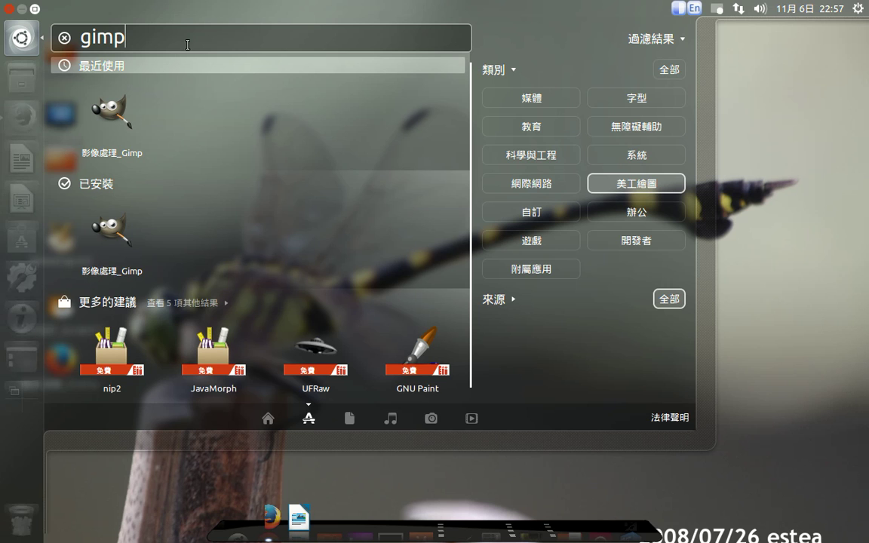
click(315, 362)
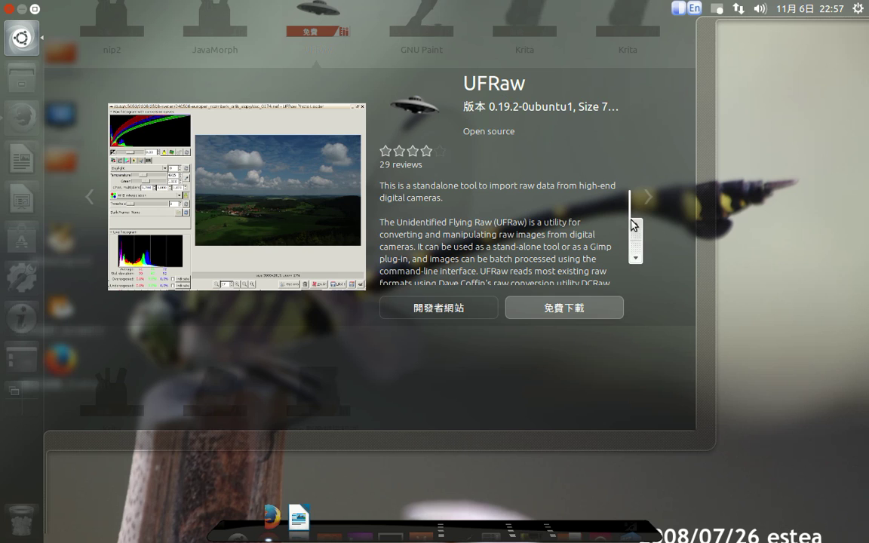
Step: Read UFRaw's description through to the end and close its details
scroll(626, 211, down, 2)
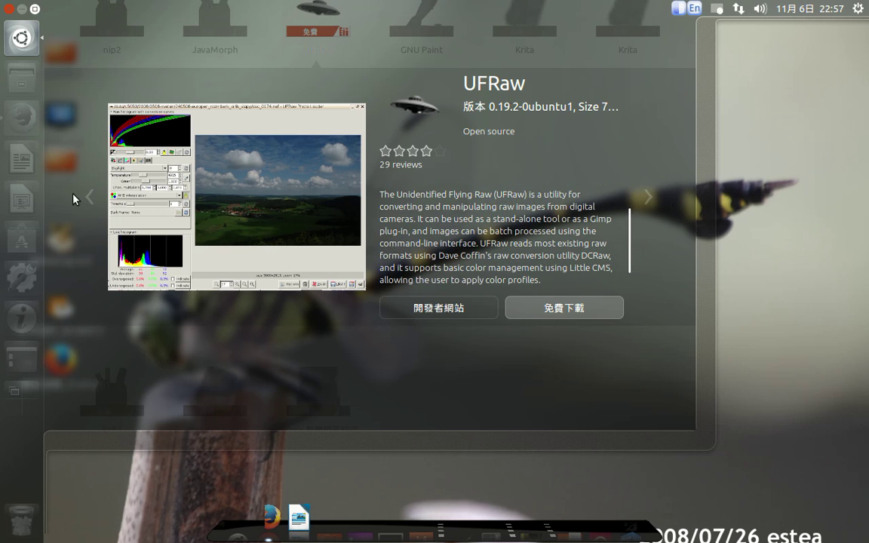
key(Tab)
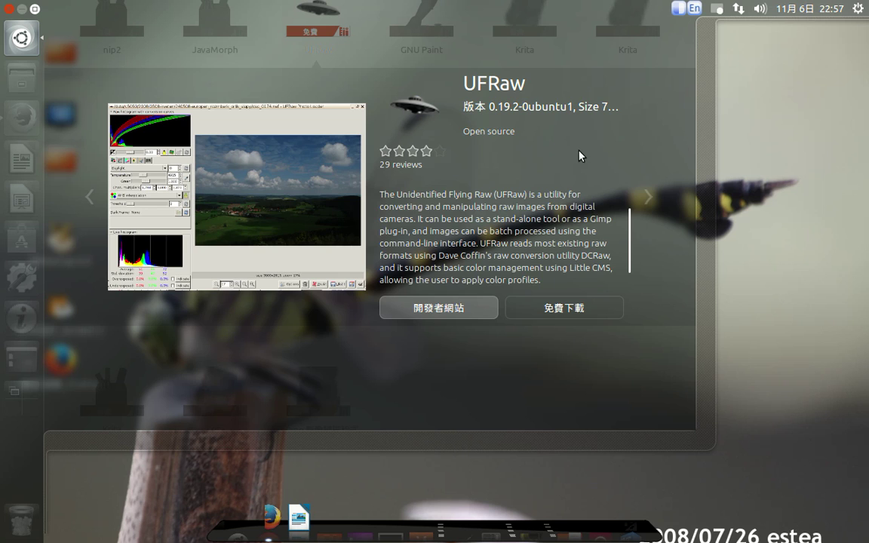
key(Escape)
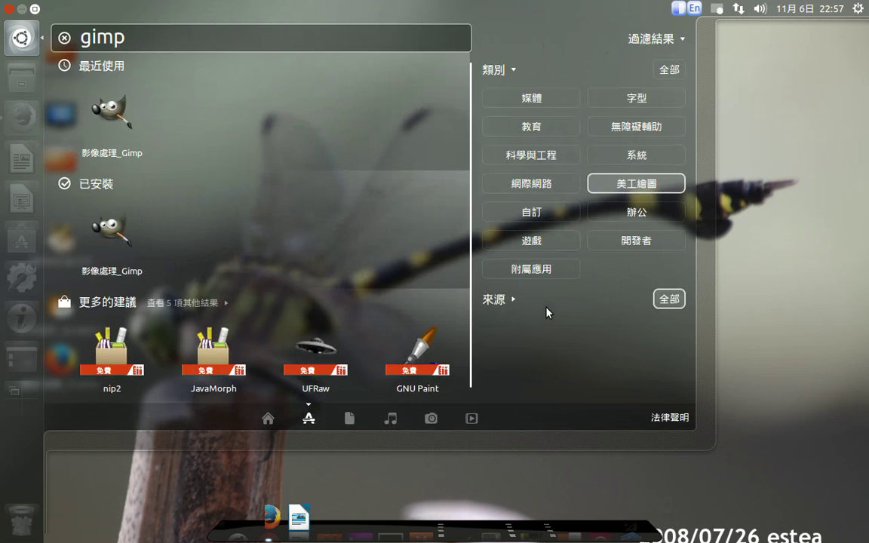
Step: Reopen the details of the suggested UFRaw and request its free download with 免費下載
click(326, 360)
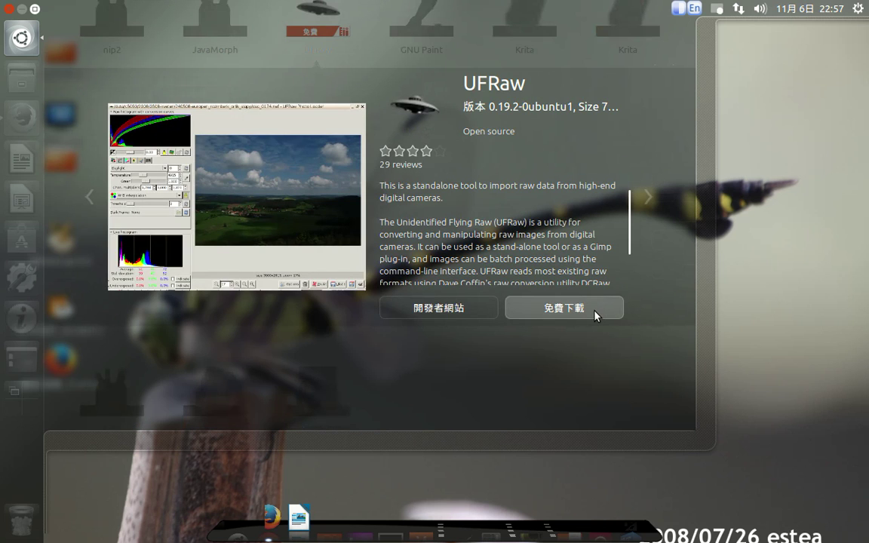
click(595, 316)
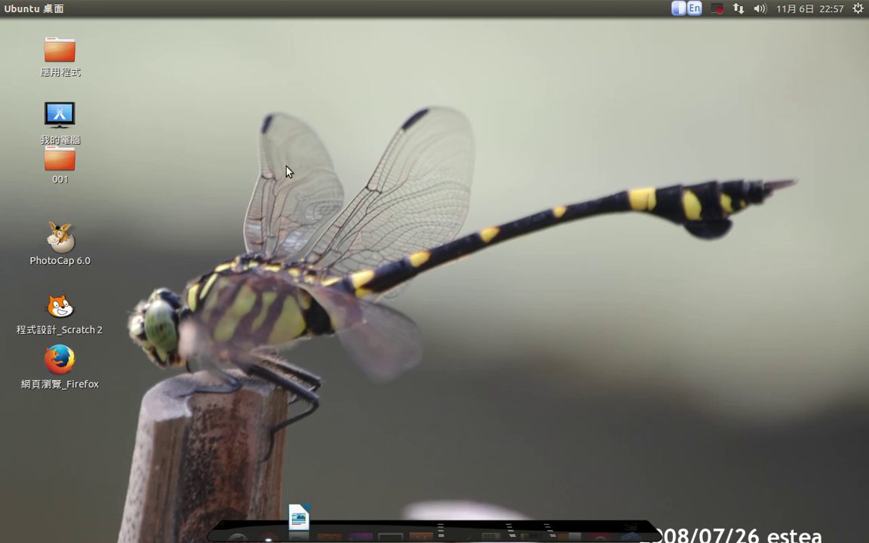
Step: Switch the input method to the Chinese 倉 mode and open the Dash from the launcher
key(ctrl+space)
click(18, 59)
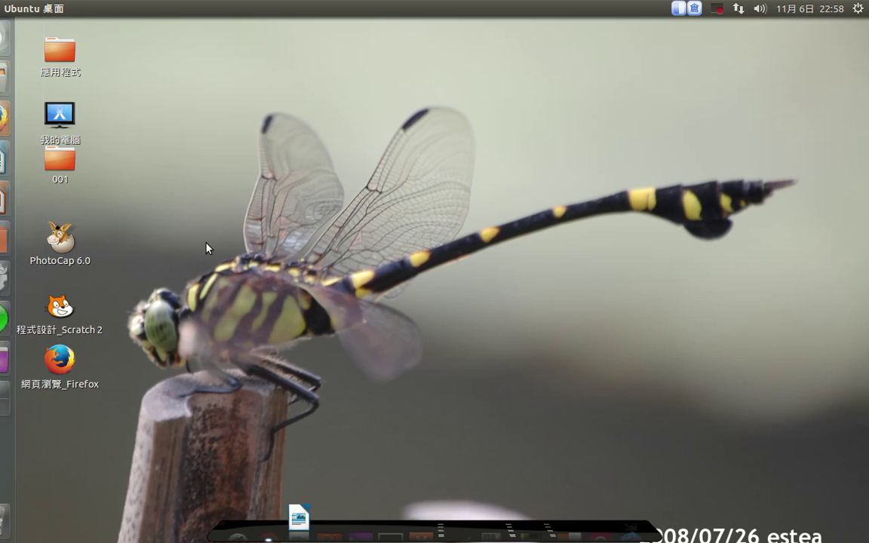
mouse_move(6, 79)
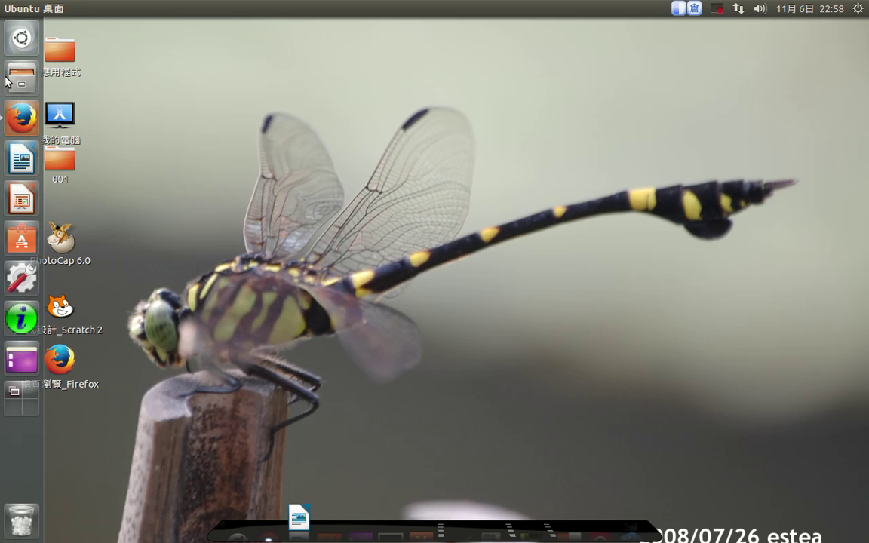
click(21, 37)
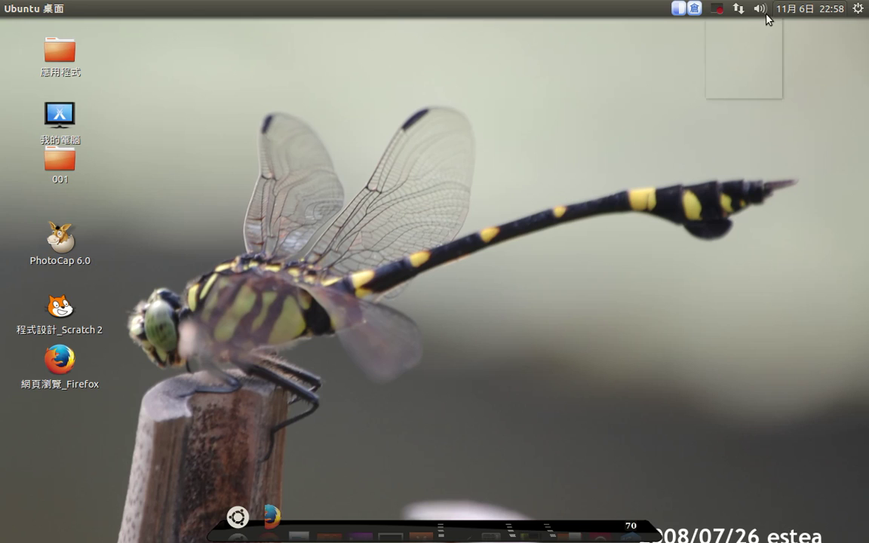
click(718, 10)
click(732, 66)
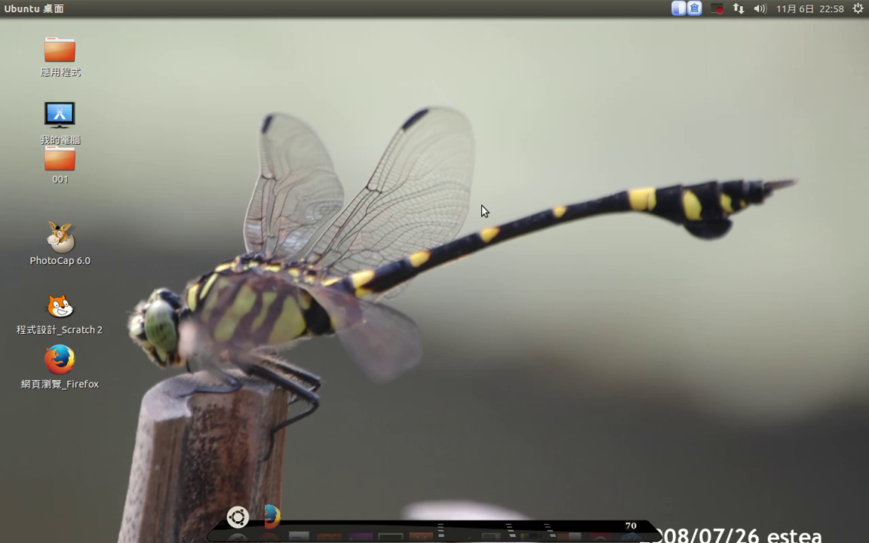